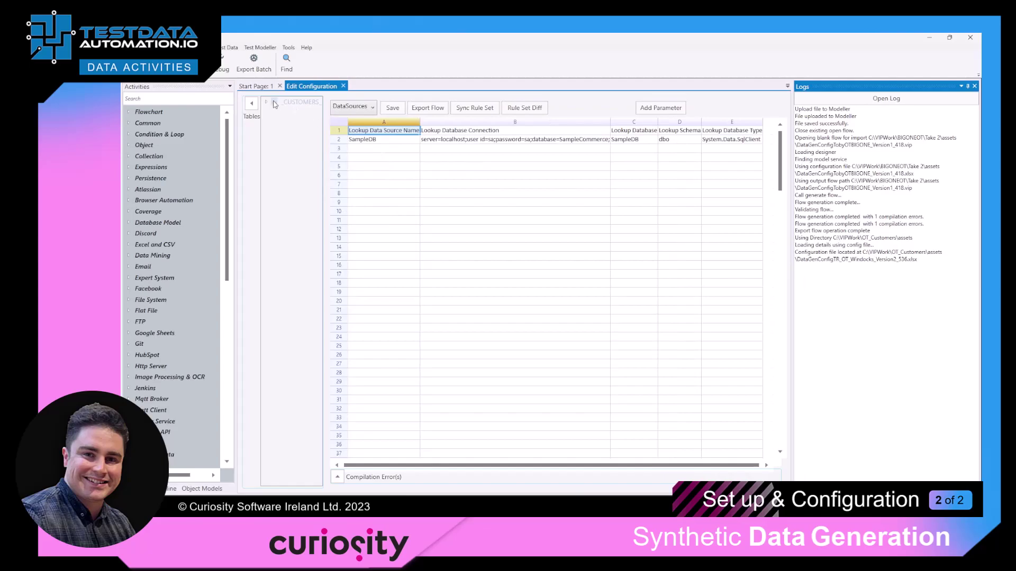
Open the rules of the _CUSTOMERS_ table and expand the table hierarchy down to _ORDER_ITEMS_
left_click(303, 103)
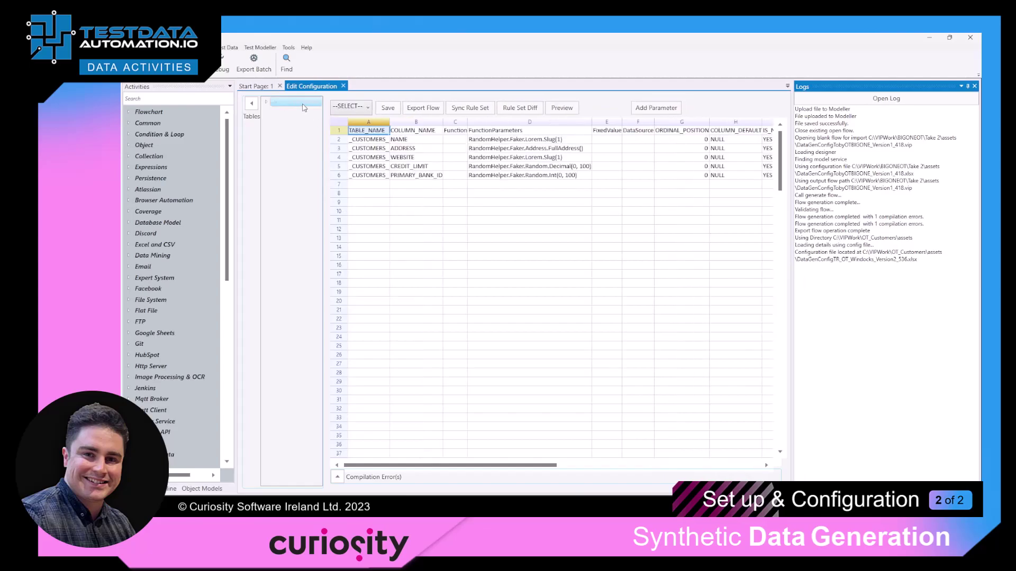
right_click(275, 103)
left_click(265, 140)
left_click(266, 101)
left_click(276, 111)
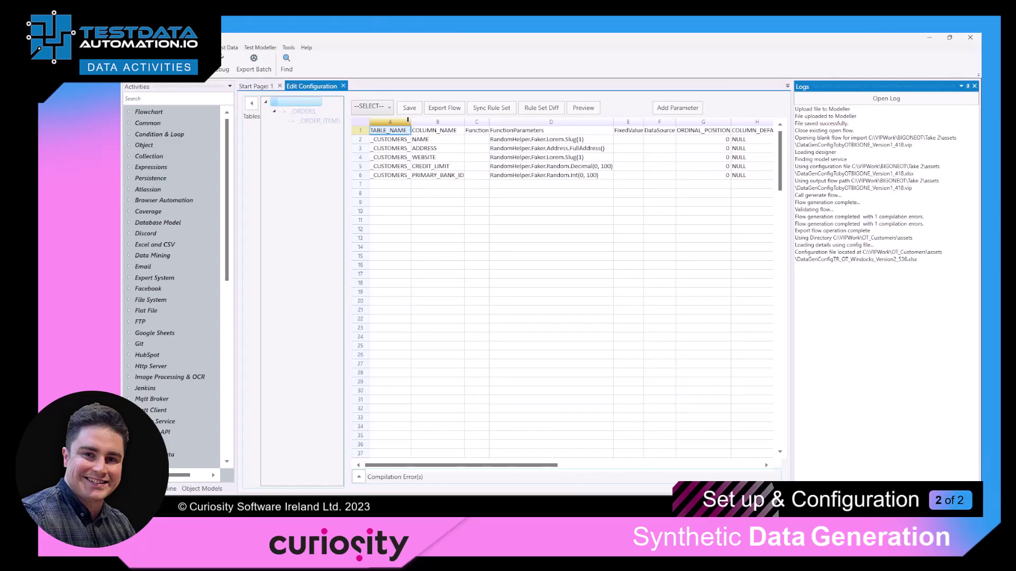
Review the column names and function parameters of the _CUSTOMERS_, _ORDERS_ and _ORDER_ITEMS_ tables
left_click(429, 139)
left_click(431, 177)
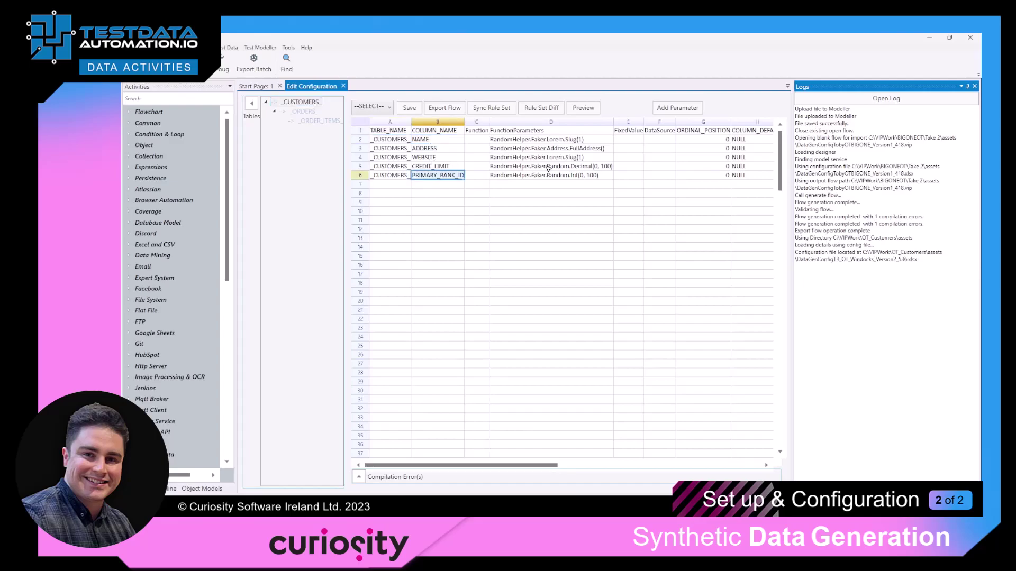
left_click_drag(582, 141, 586, 176)
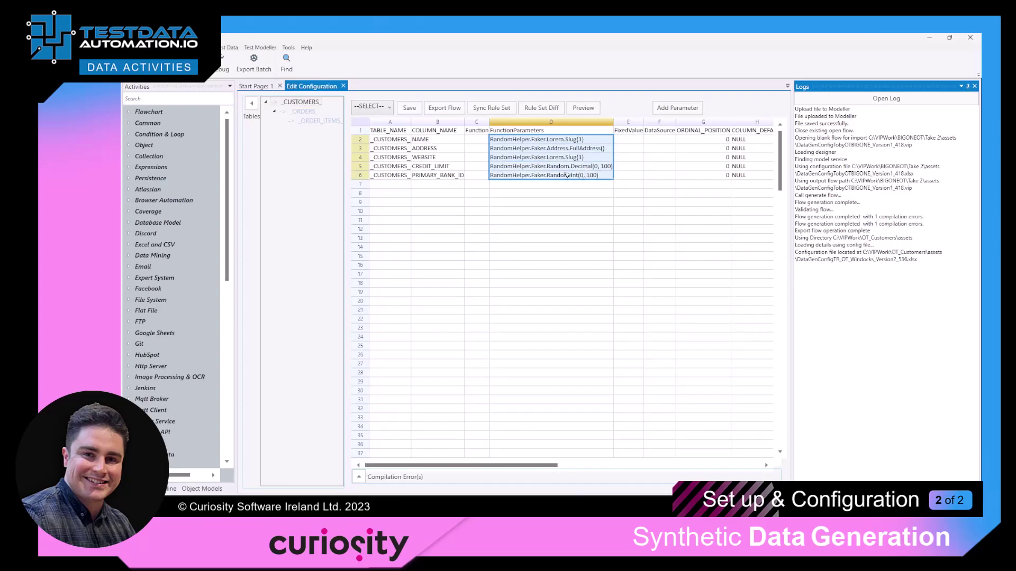
left_click(304, 112)
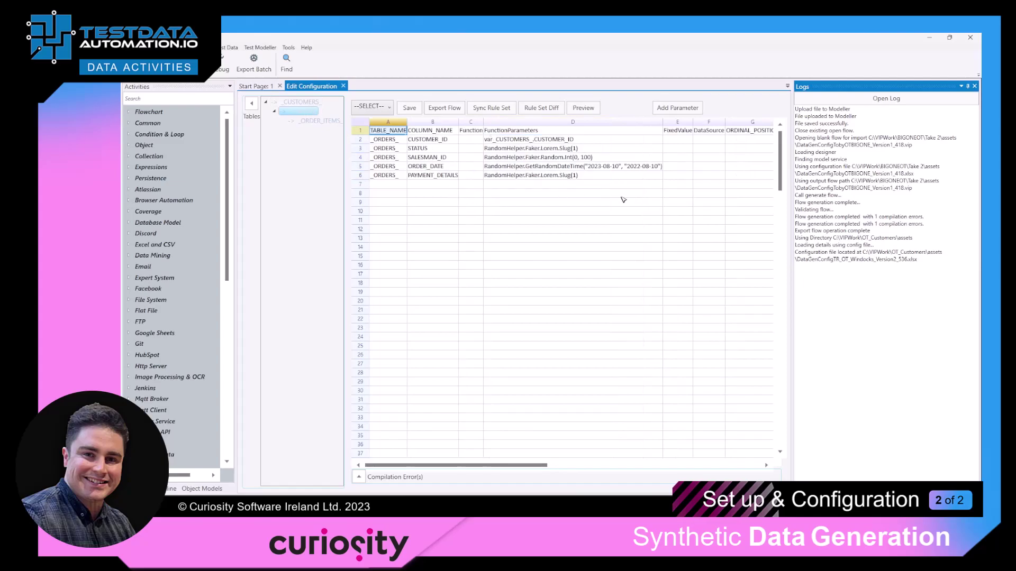
left_click(328, 123)
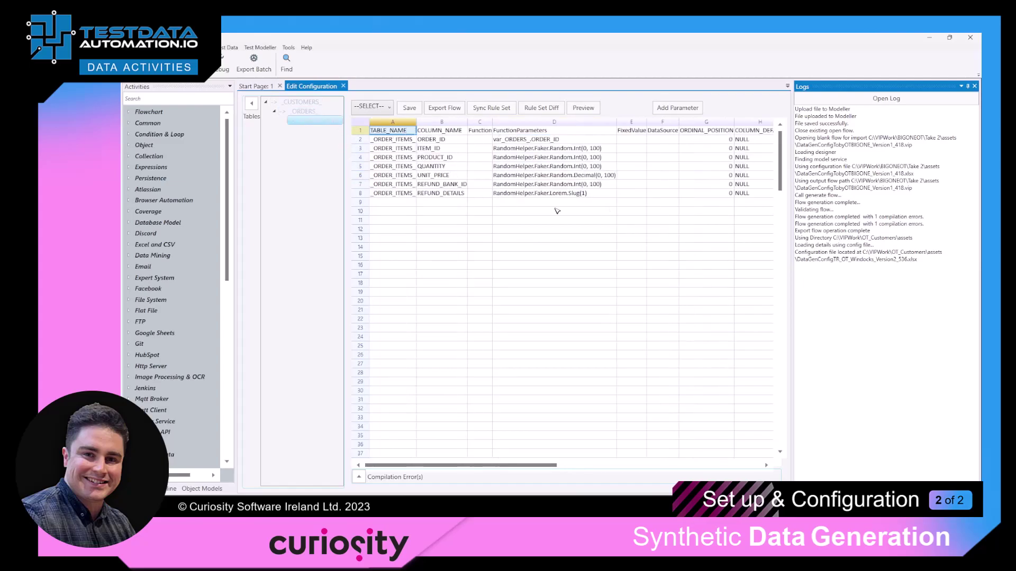
left_click(305, 105)
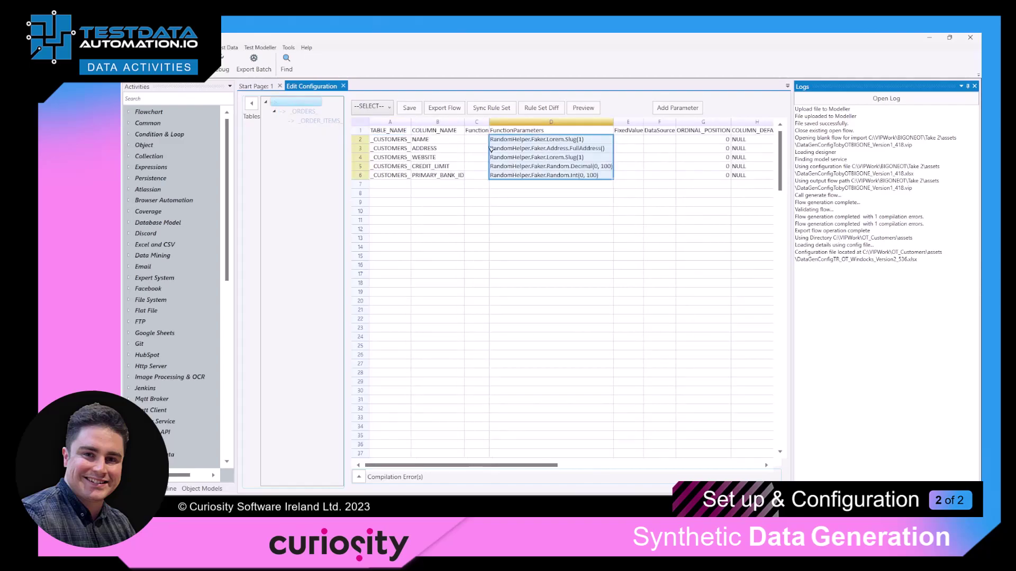
Examine how the CUSTOMER_ID of _ORDERS_ and the ORDER_ID of _ORDER_ITEMS_ reference their parent tables
left_click(304, 112)
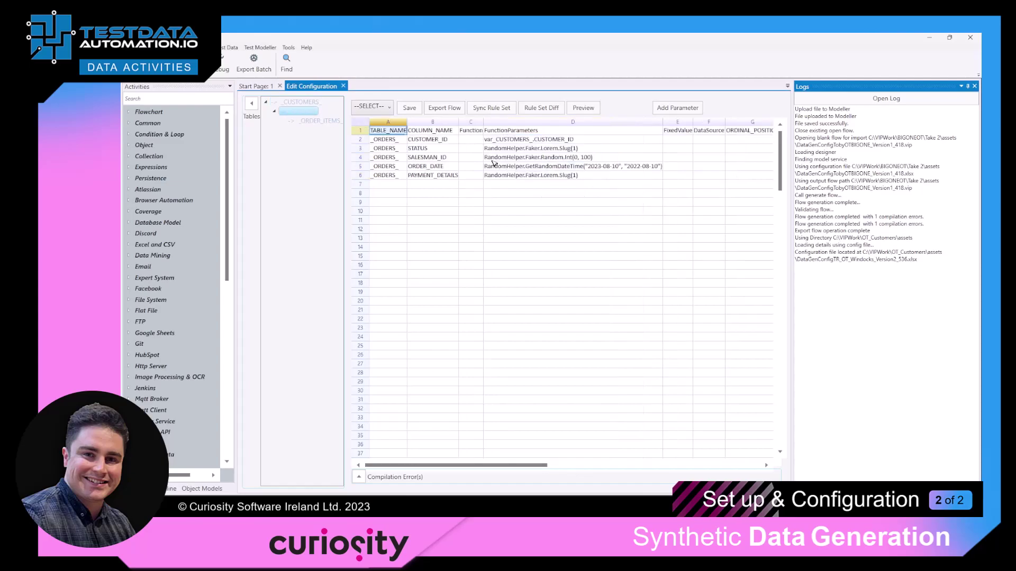
left_click(529, 141)
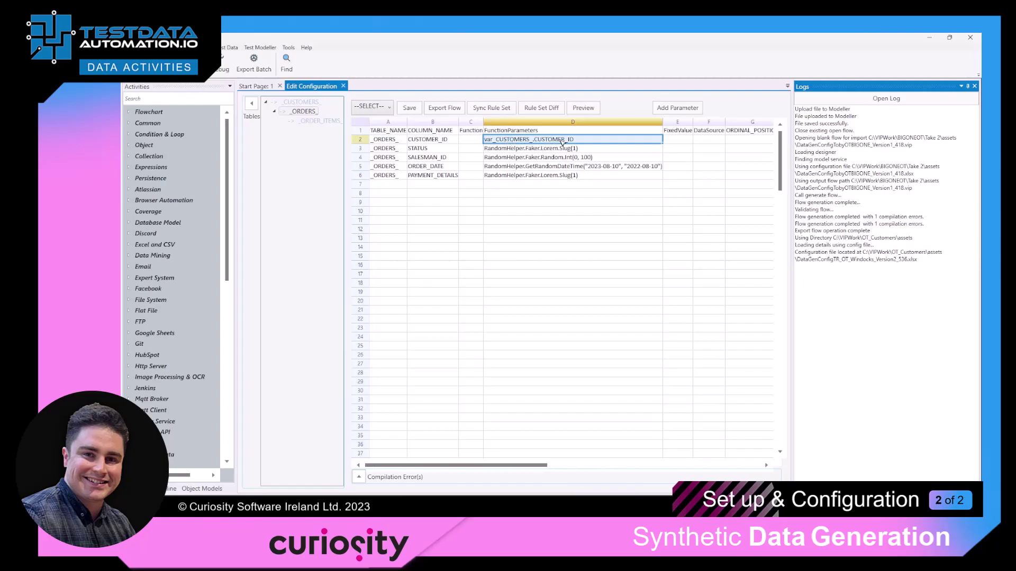
left_click(306, 103)
left_click(303, 111)
left_click(320, 121)
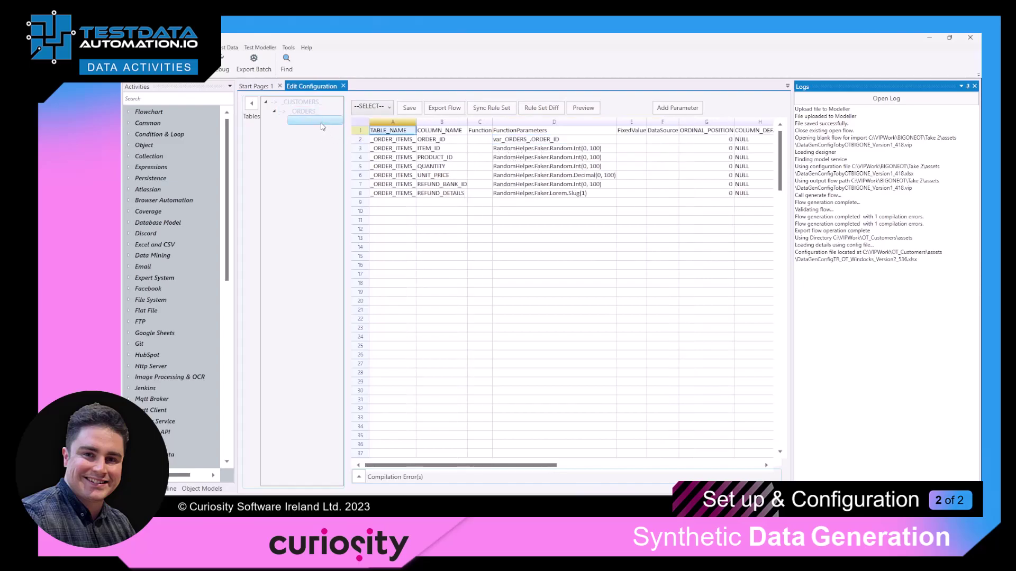
left_click(549, 140)
left_click(307, 112)
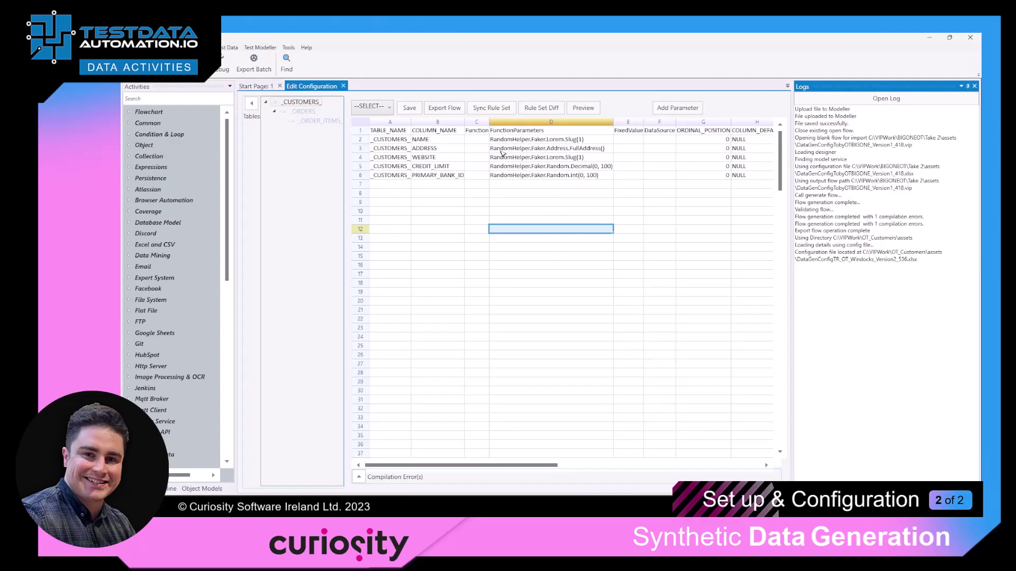
Set the function parameters of the WEBSITE column in _CUSTOMERS_ to RandomHelper.Faker.Internet.Email()
double_click(538, 157)
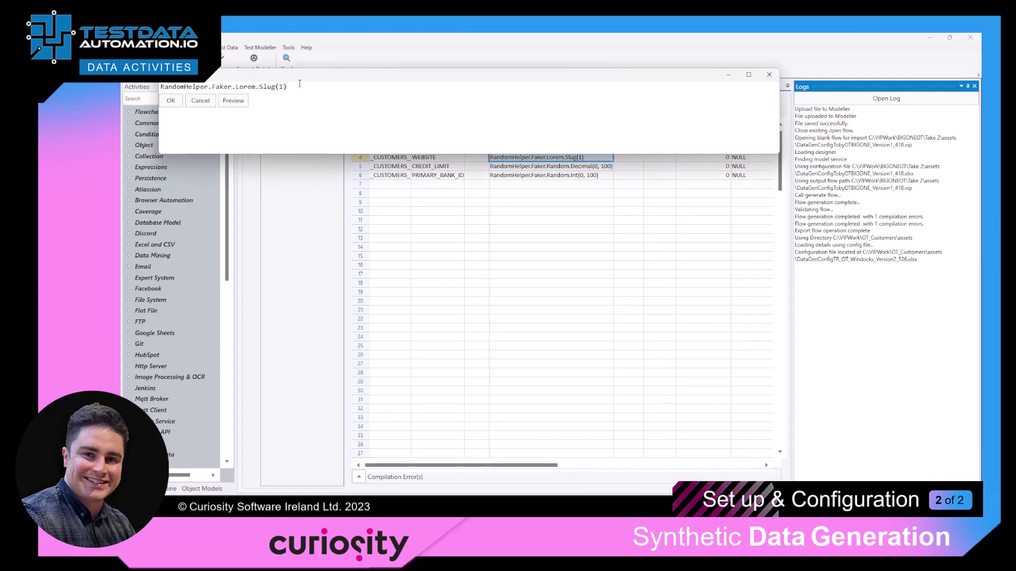
key("BackSpace")
key("BackSpace")
key("BackSpace")
key("BackSpace")
key("BackSpace")
key("BackSpace")
key("BackSpace")
key("BackSpace")
key("BackSpace")
key("BackSpace")
key("BackSpace")
key("BackSpace")
key("BackSpace")
key("BackSpace")
key("BackSpace")
key("BackSpace")
key("BackSpace")
key("BackSpace")
key("BackSpace")
key("BackSpace")
type(".Faker")
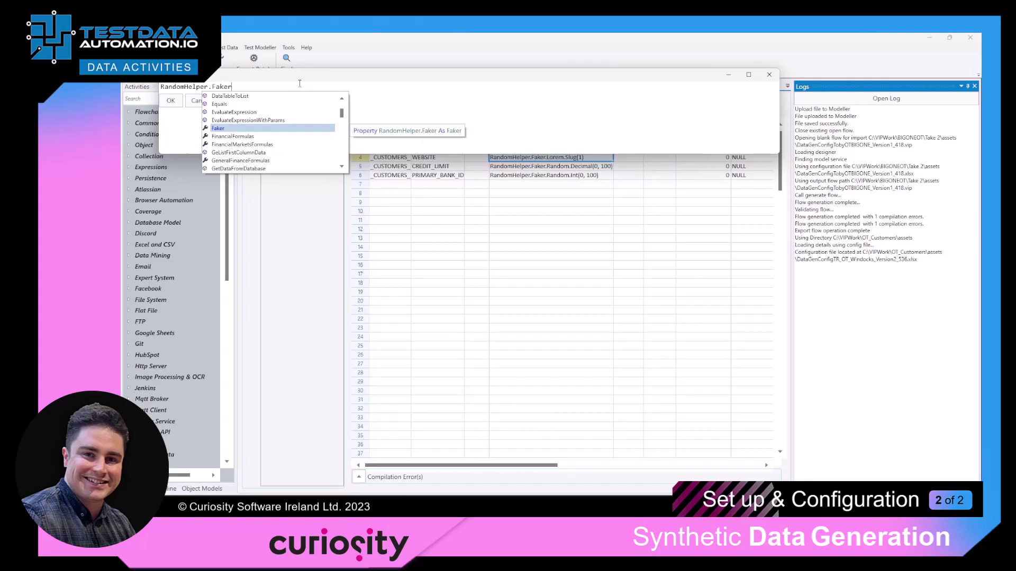
key("Escape")
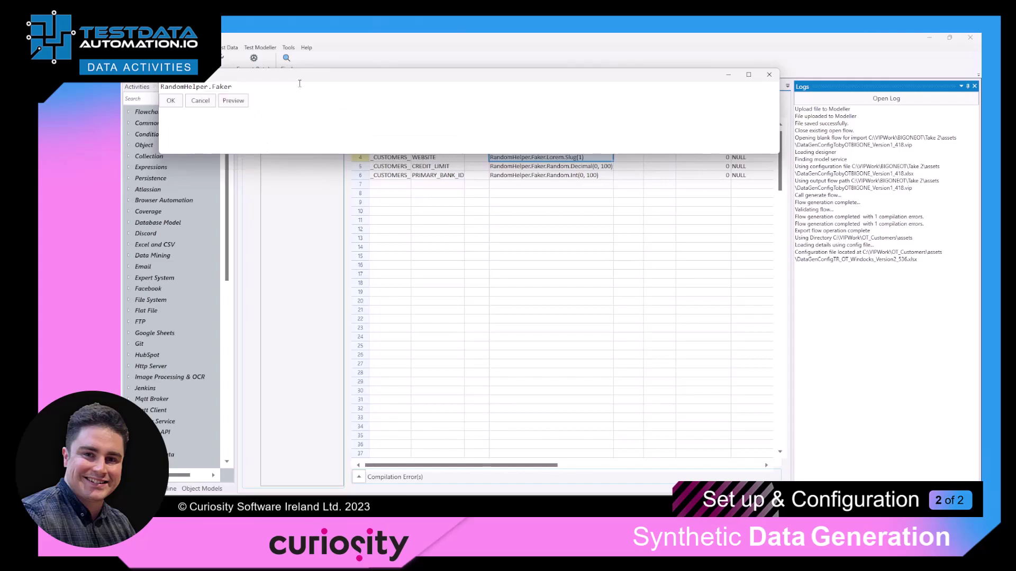
type(".INter")
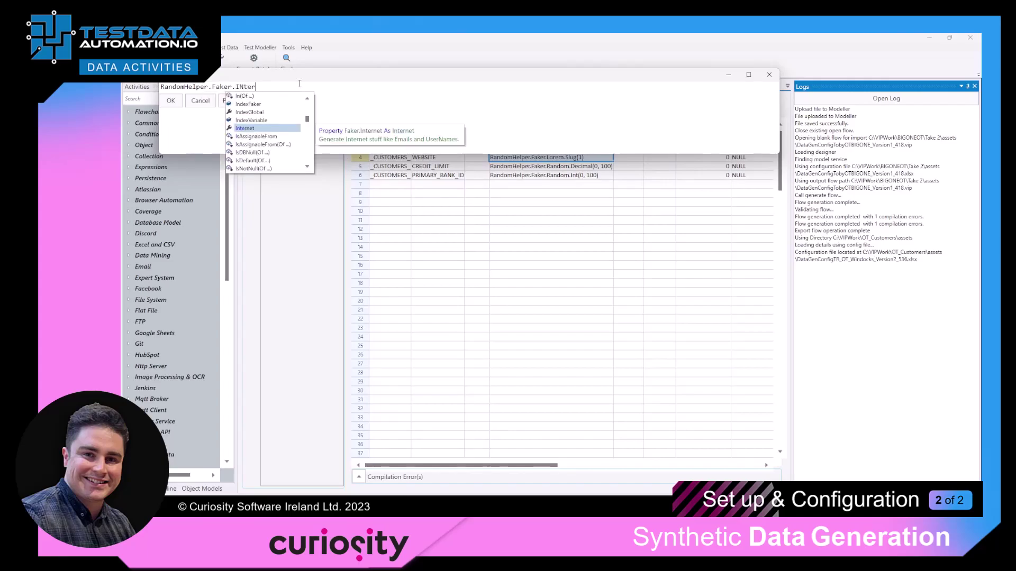
key("Tab")
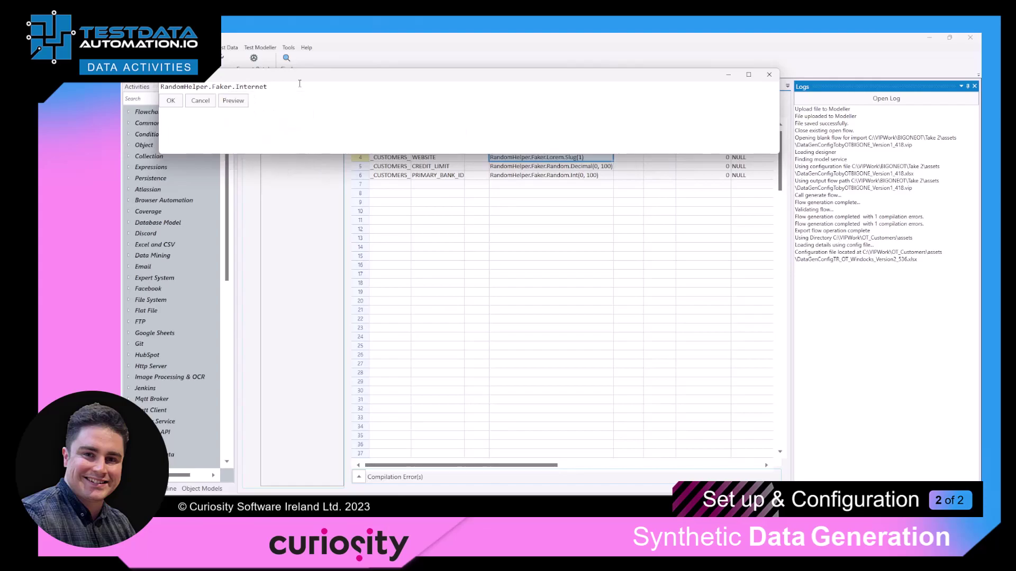
type(".Email")
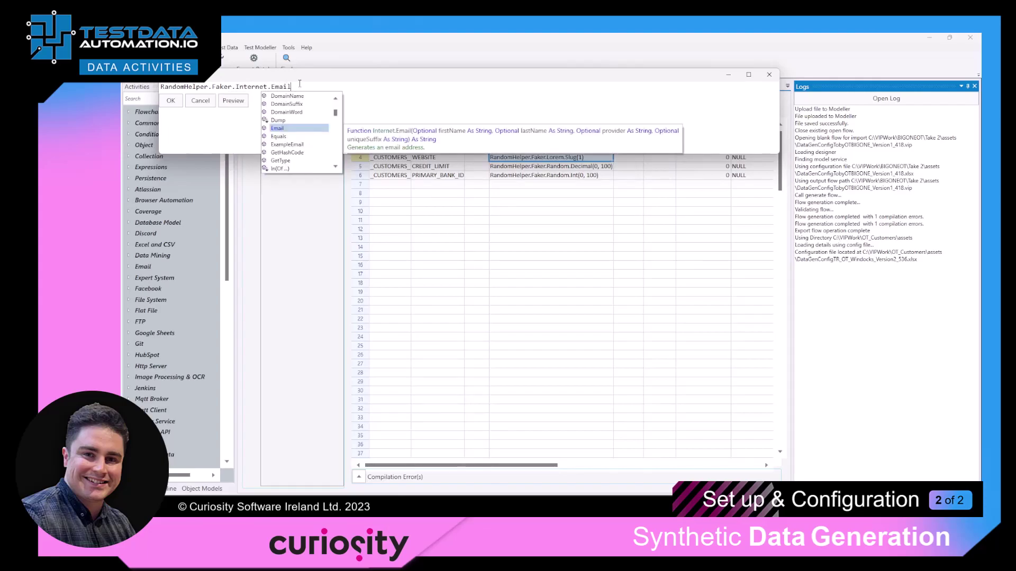
double_click(289, 128)
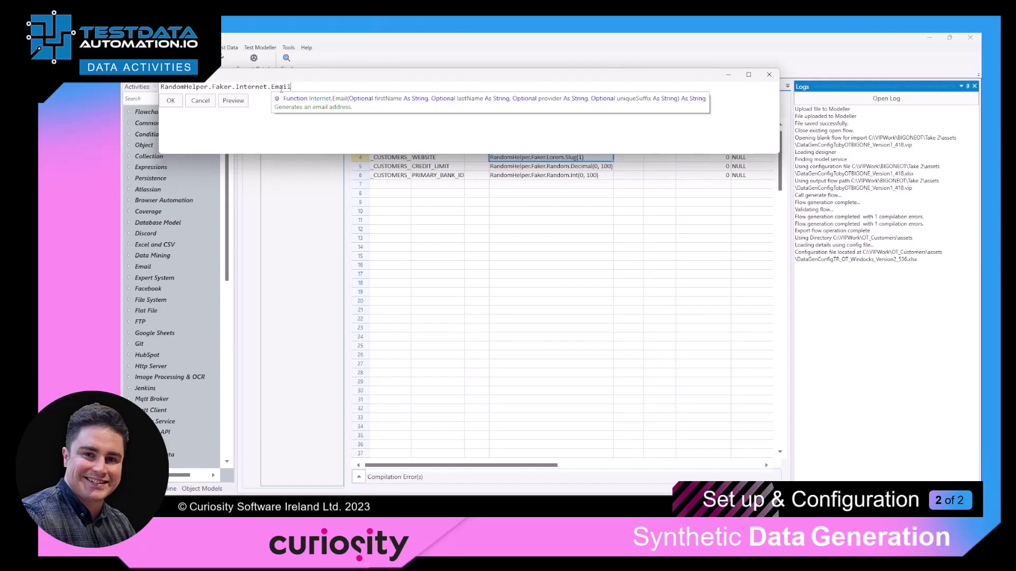
type("()")
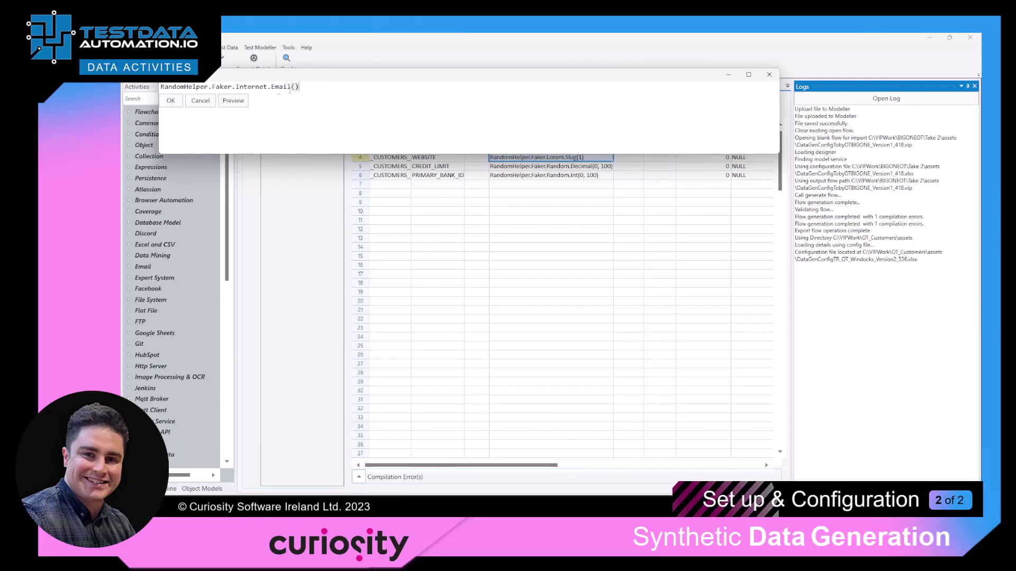
left_click(172, 104)
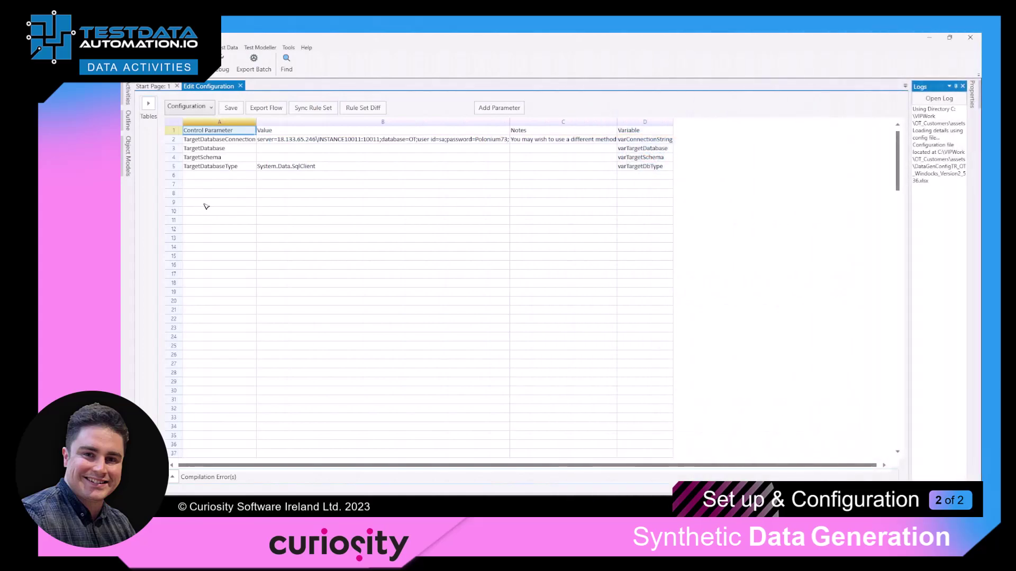
Export the configuration as a flow and widen the log area
left_click(273, 113)
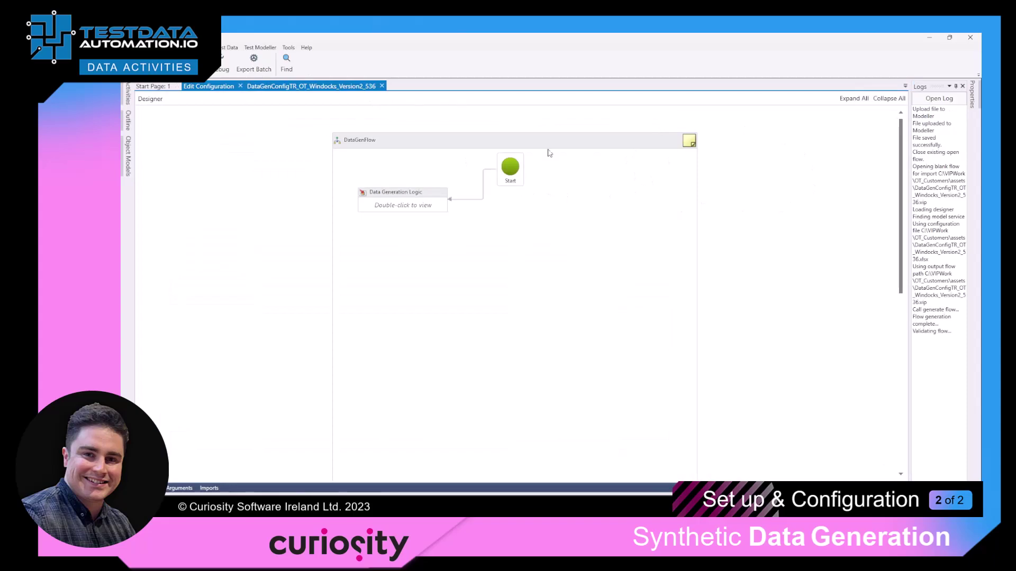
left_click_drag(904, 316, 870, 321)
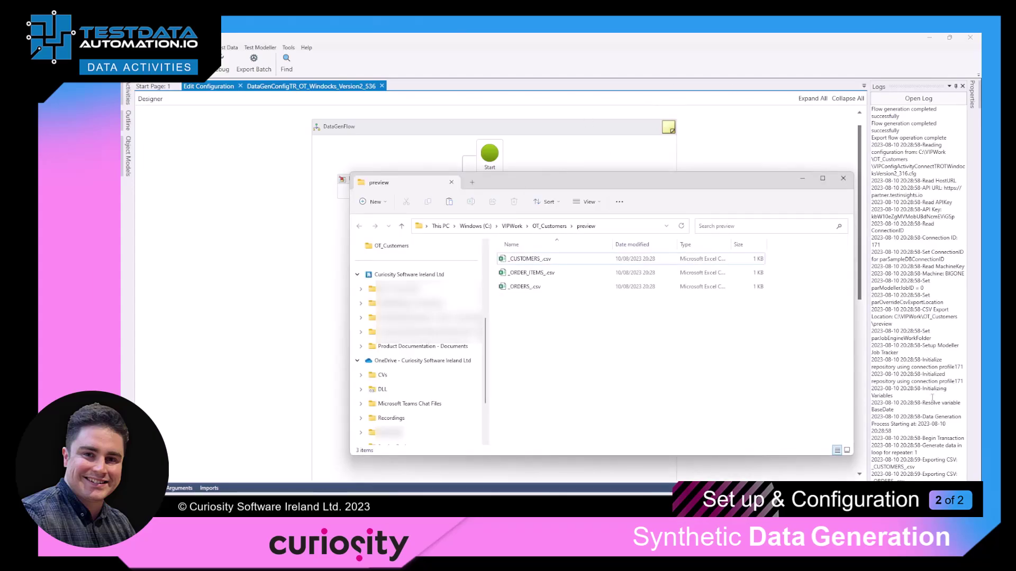
left_click(936, 333)
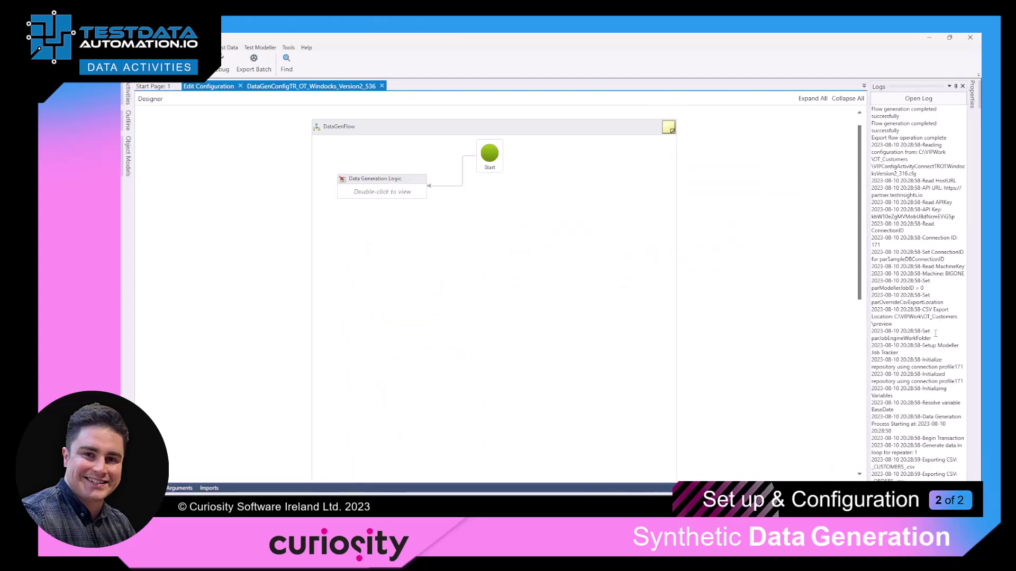
Open the full data generation log and check the total number of rows processed
left_click(918, 99)
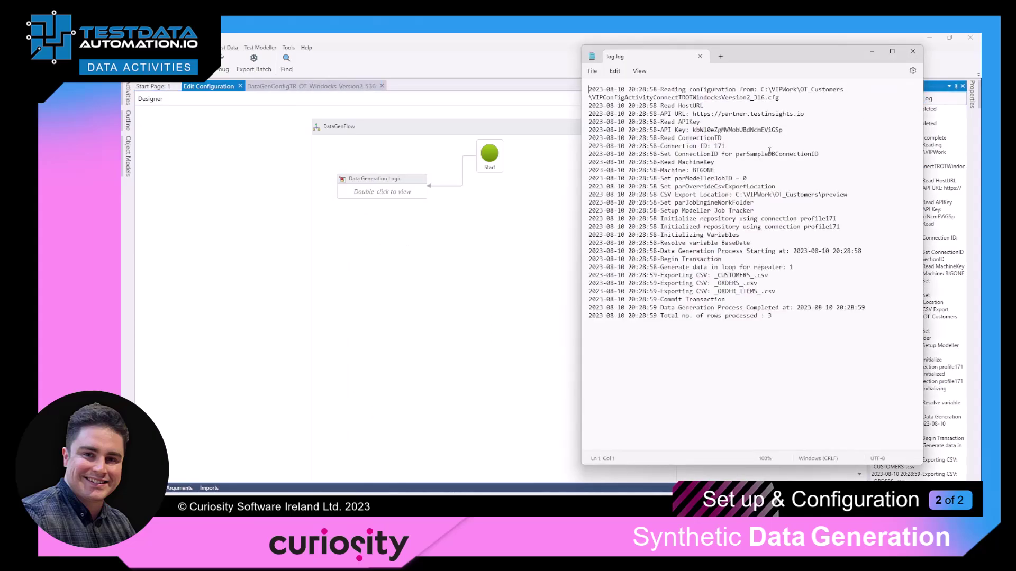
left_click_drag(778, 318, 588, 319)
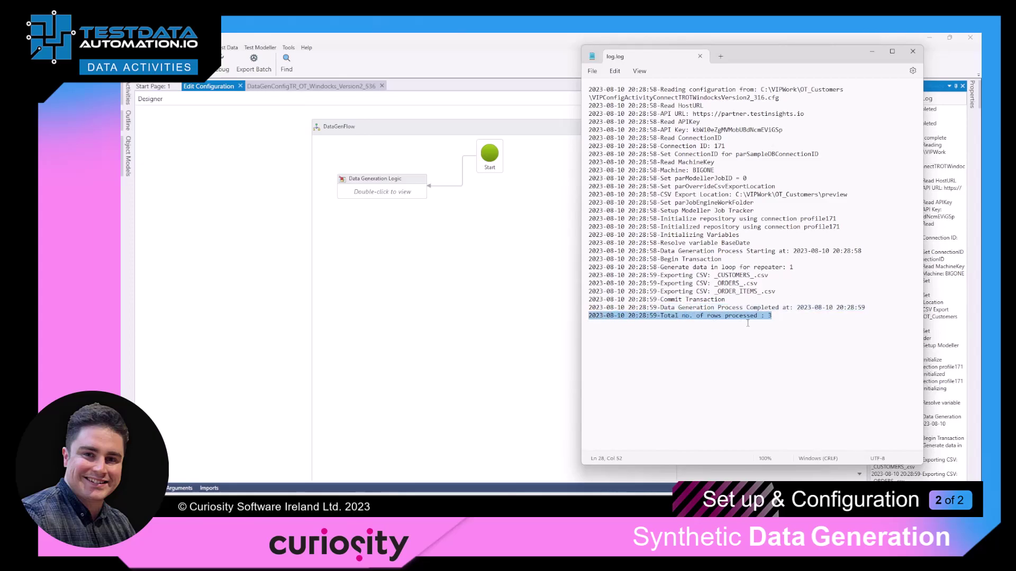
left_click(874, 53)
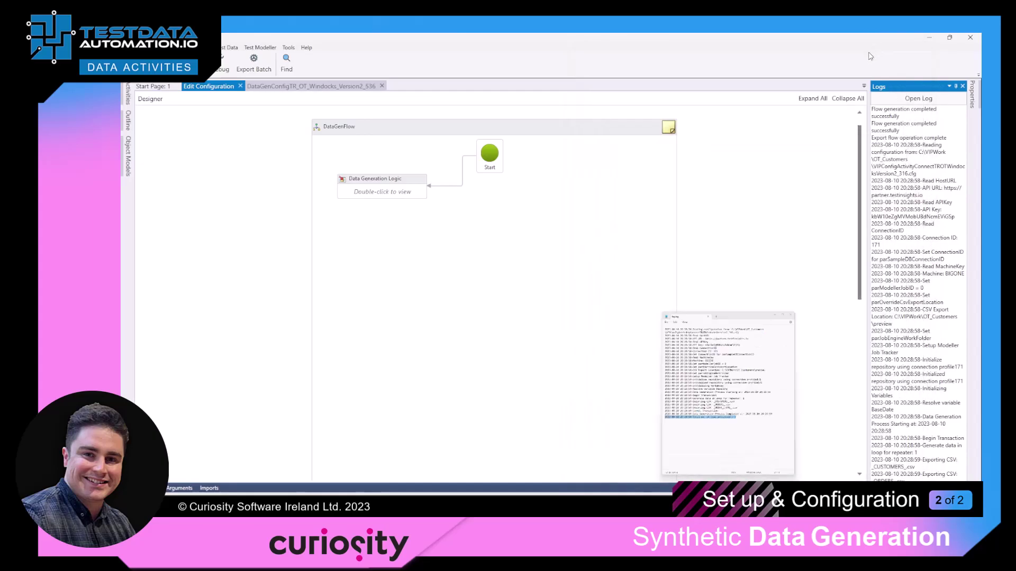
Open the generated _CUSTOMERS_.csv from the preview folder in Excel
mouse_move(581, 506)
left_click(665, 464)
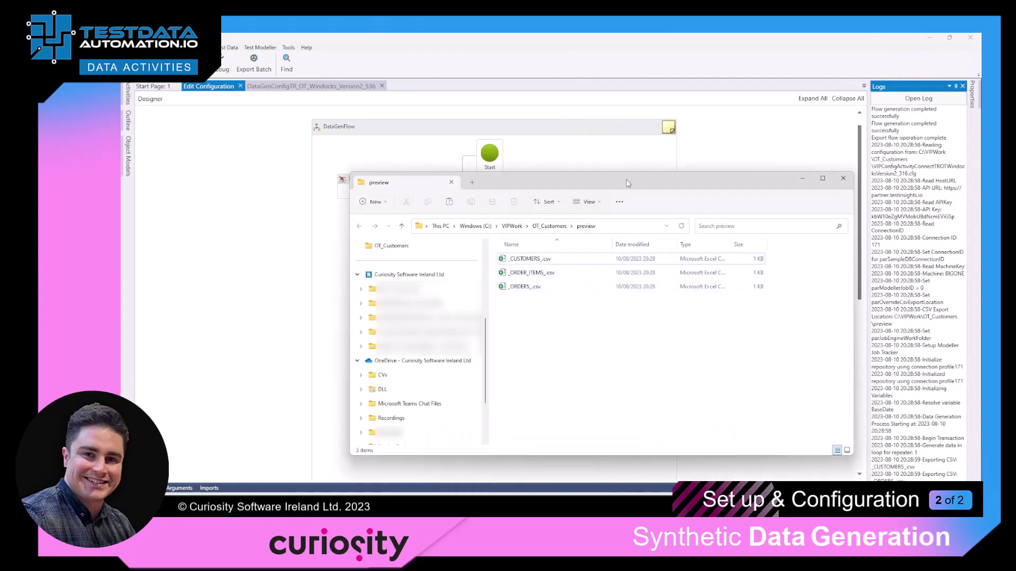
left_click_drag(627, 180, 554, 120)
double_click(479, 201)
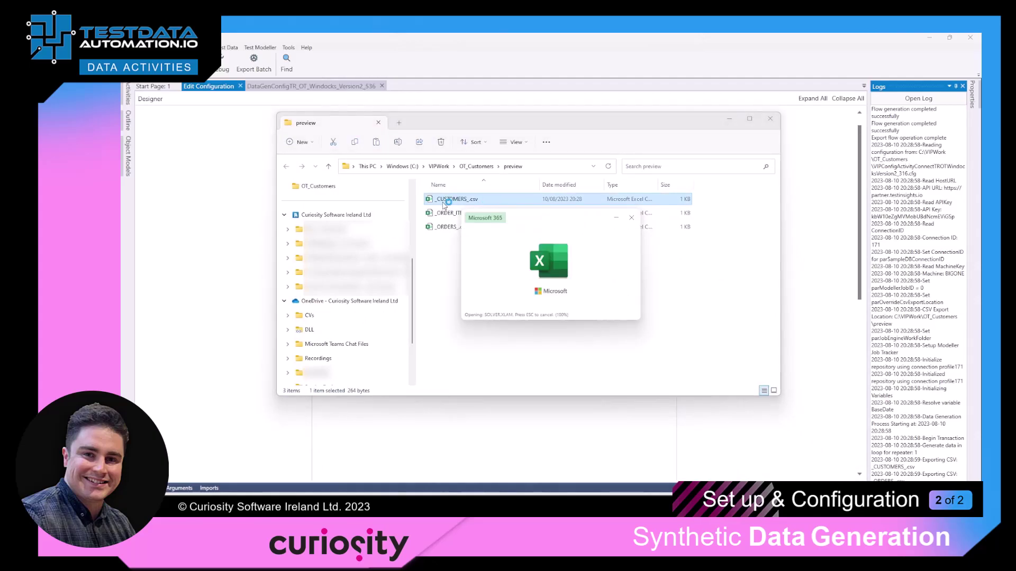
Inspect the generated name, address, website, credit limit and bank ID values of both customer rows, and close the workbook
left_click(252, 206)
left_click(173, 172)
left_click(178, 181)
left_click(209, 171)
left_click(207, 184)
left_click(233, 173)
left_click(245, 183)
left_click(266, 172)
left_click(269, 181)
left_click(299, 172)
left_click(302, 180)
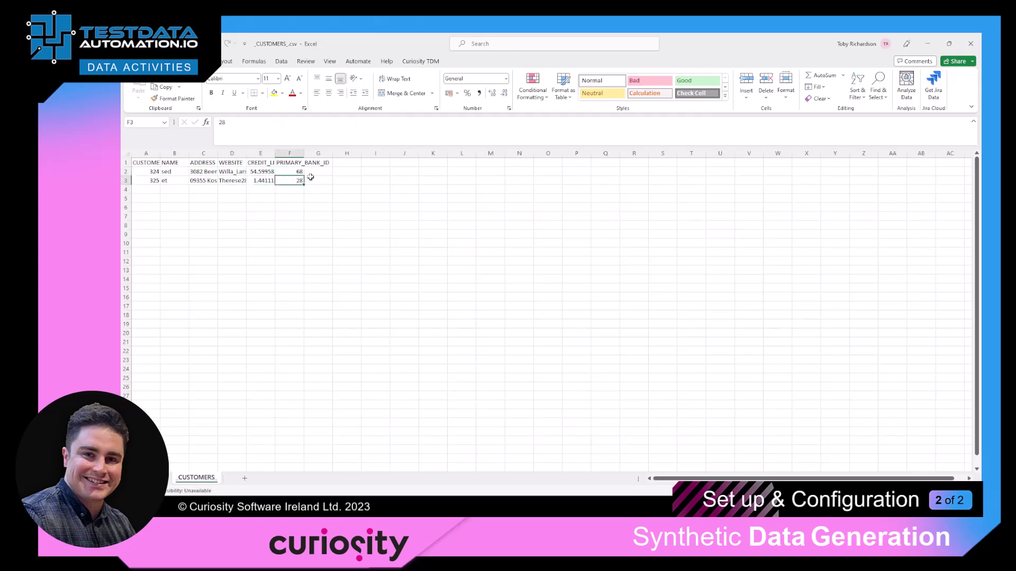
left_click(972, 44)
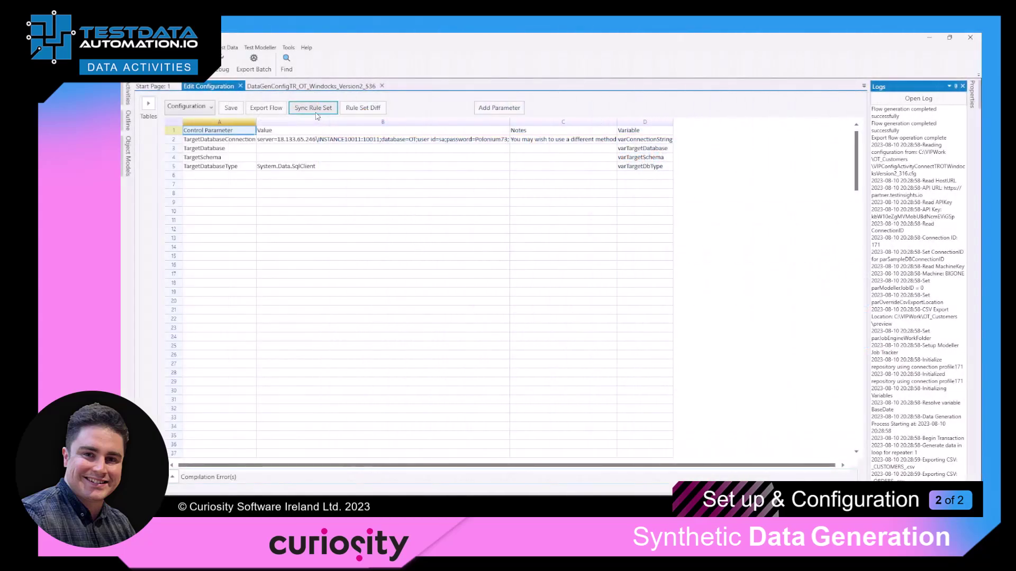
Sync the rule set of the open configuration
left_click(317, 112)
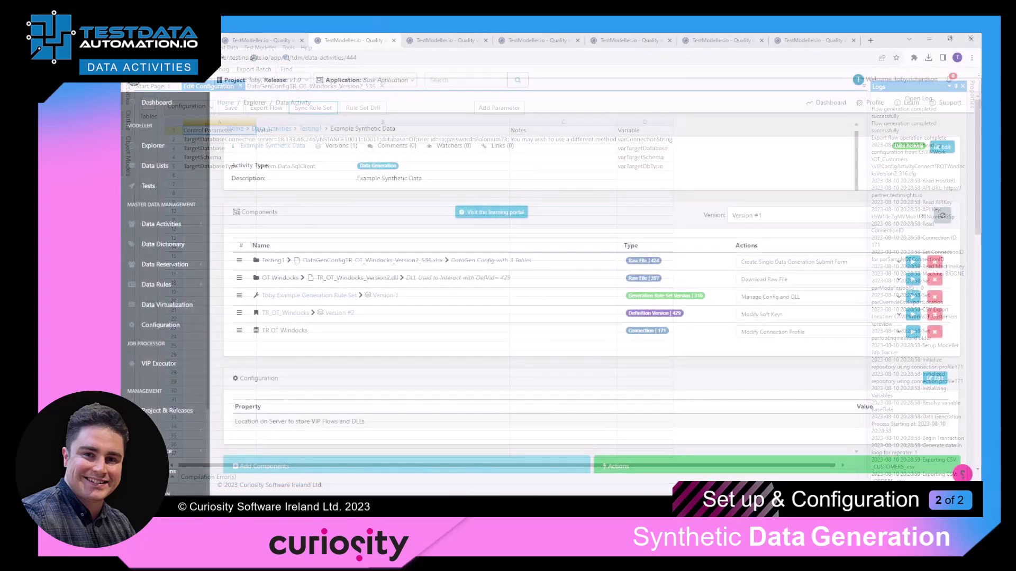
Start the Upload a Flow action for the Example Synthetic Data activity on the BIGONE server
scroll(630, 313, "down", 2)
scroll(631, 313, "down", 3)
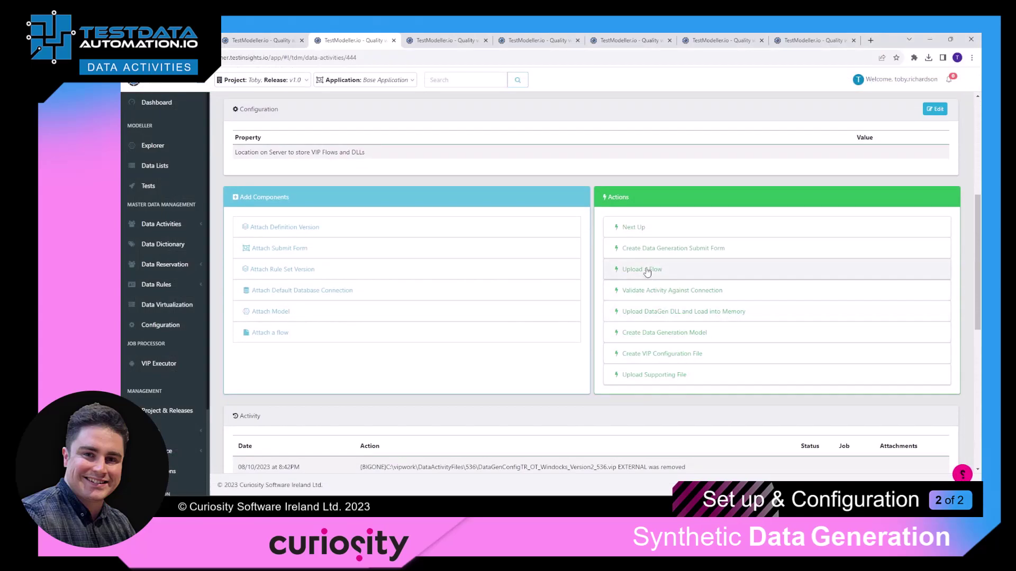
left_click(647, 271)
left_click(554, 142)
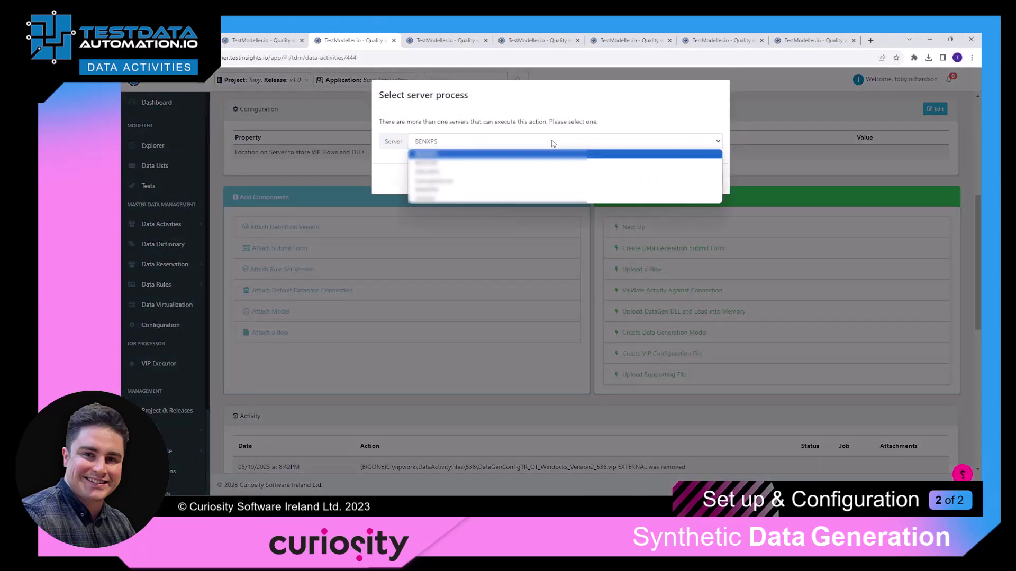
left_click(444, 163)
left_click(652, 180)
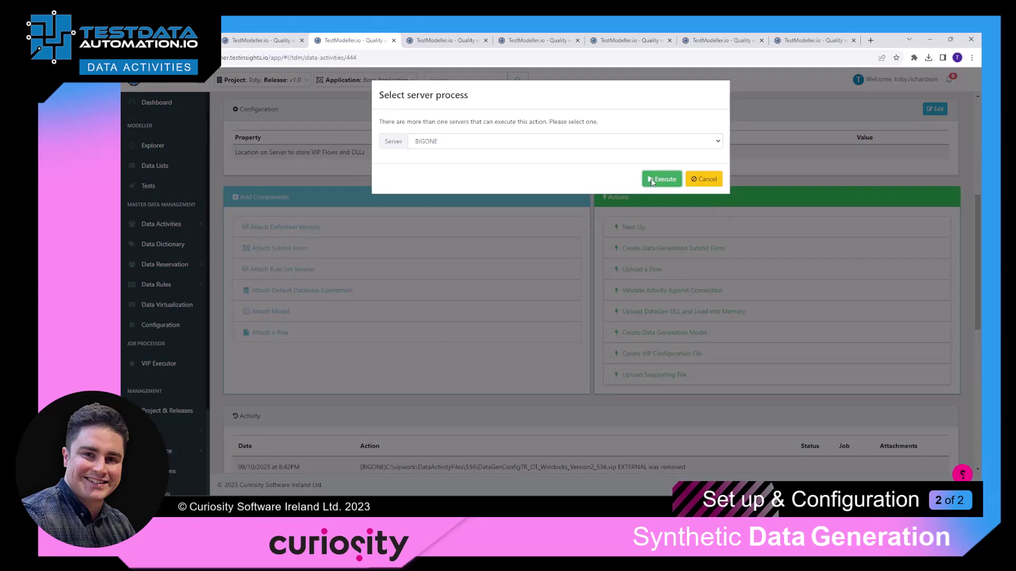
Upload the flow DataGenConfigTR_OT_Windocks_Version2_536.vip from C:\VIPWork\OT_Customers\assets and execute the job
left_click(694, 166)
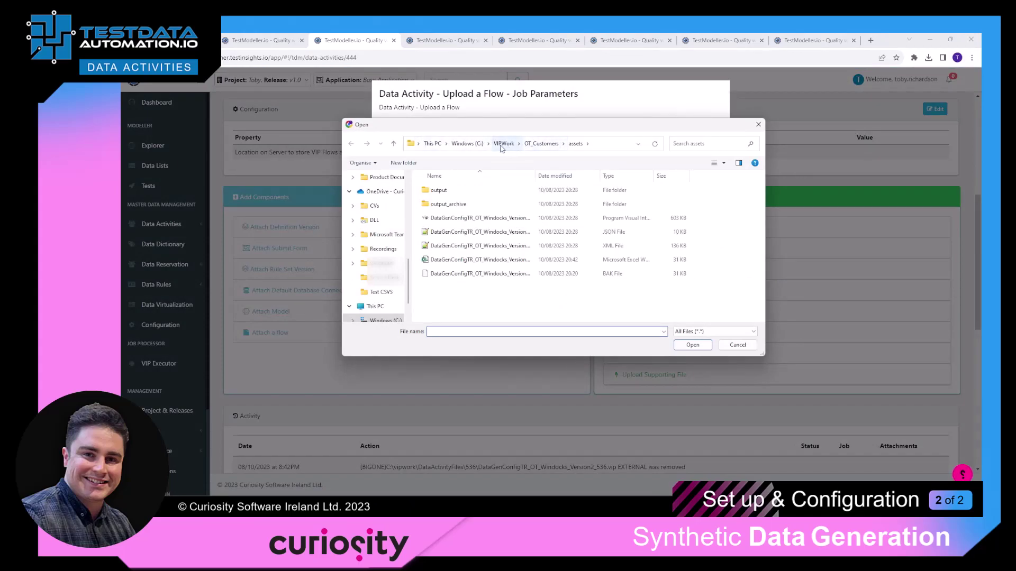
left_click(468, 146)
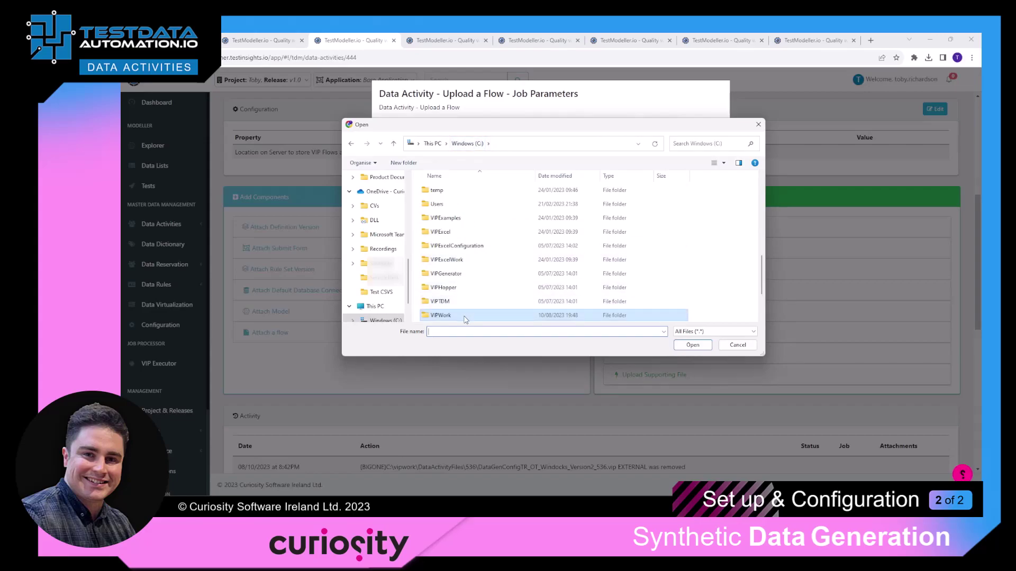
scroll(467, 231, "down", 10)
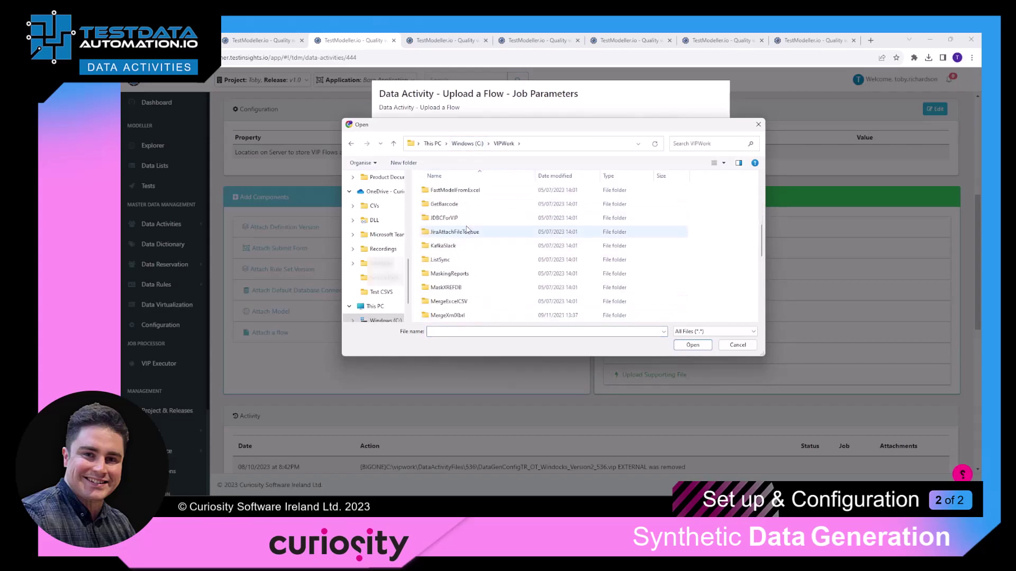
double_click(461, 275)
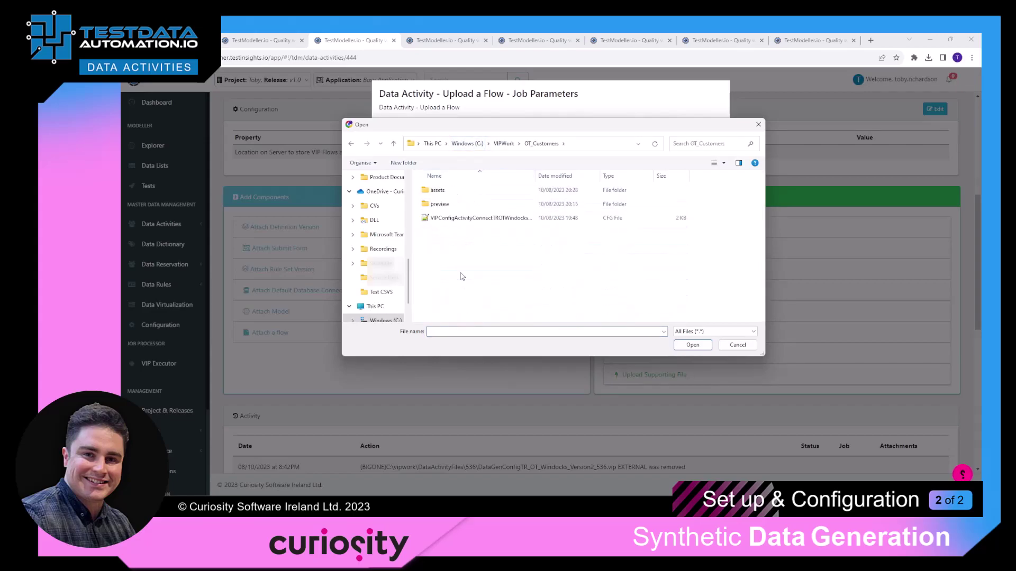
double_click(452, 192)
left_click(476, 218)
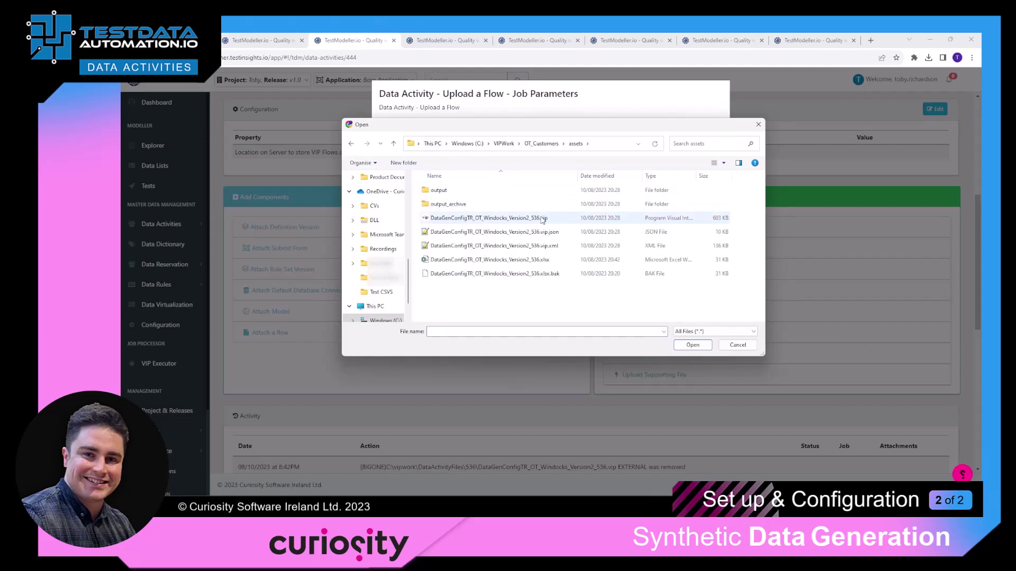
left_click(689, 347)
left_click(654, 258)
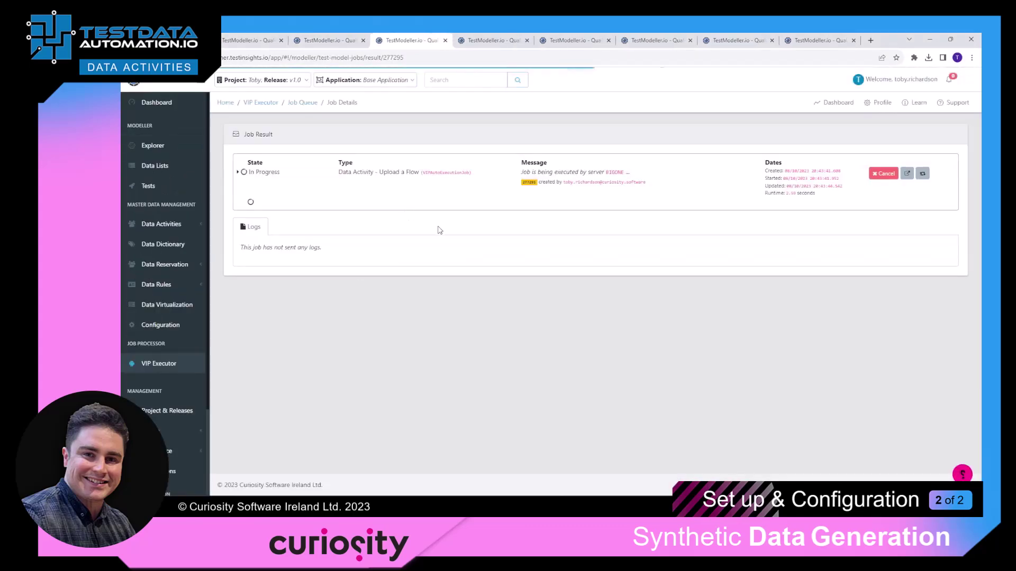
Return to the data activity and refresh its component list to check for the uploaded flow
left_click(330, 45)
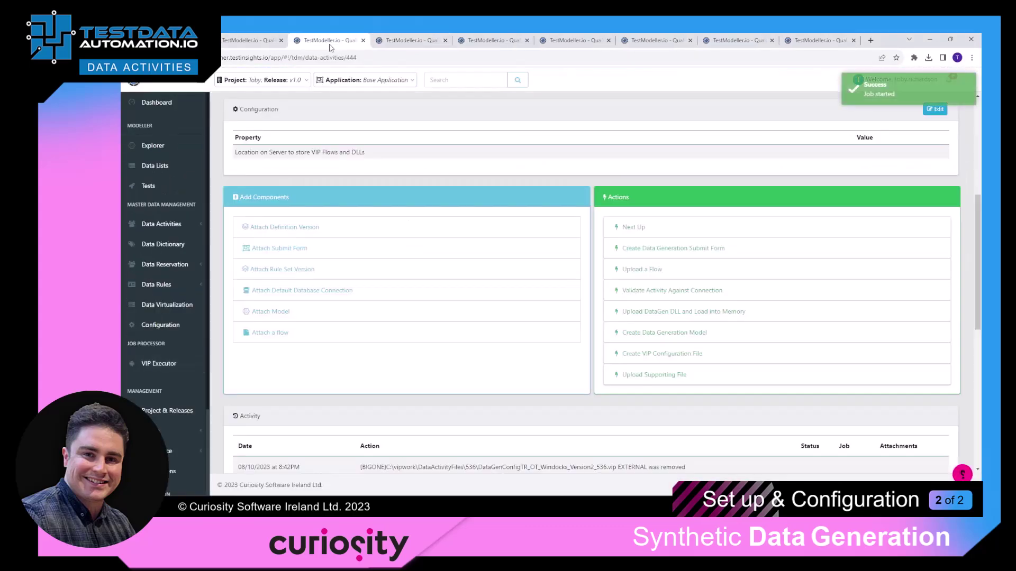
scroll(436, 277, "up", 5)
key("F5")
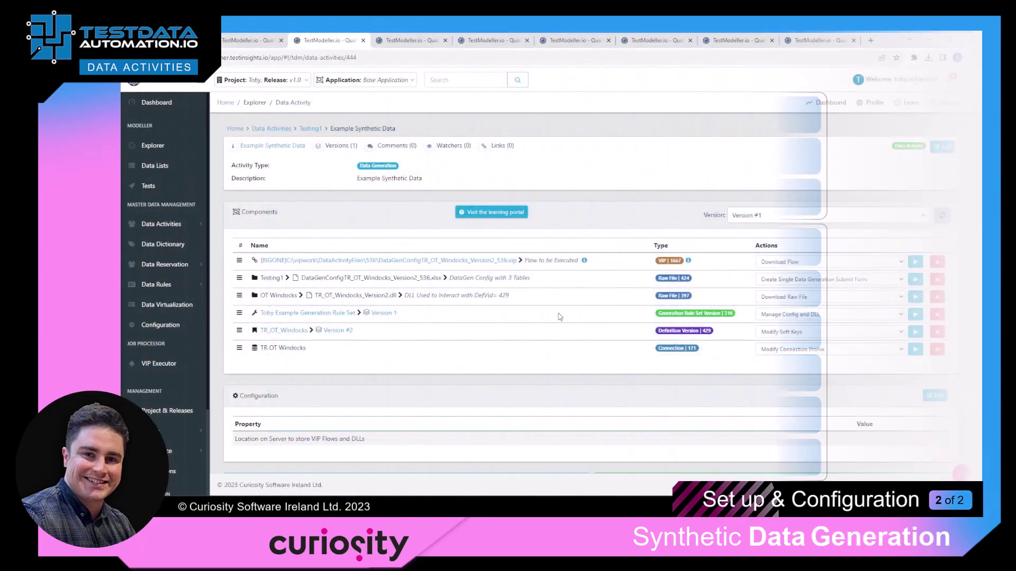
Start the Create Data Generation Submit Form action on the BIGONE server
scroll(559, 317, "down", 2)
scroll(559, 316, "down", 3)
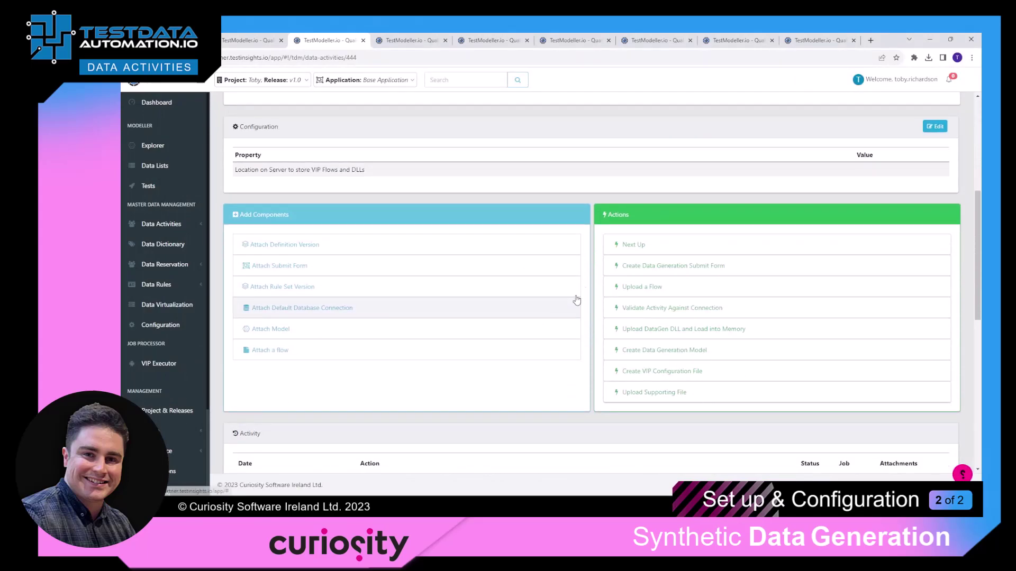
left_click(656, 270)
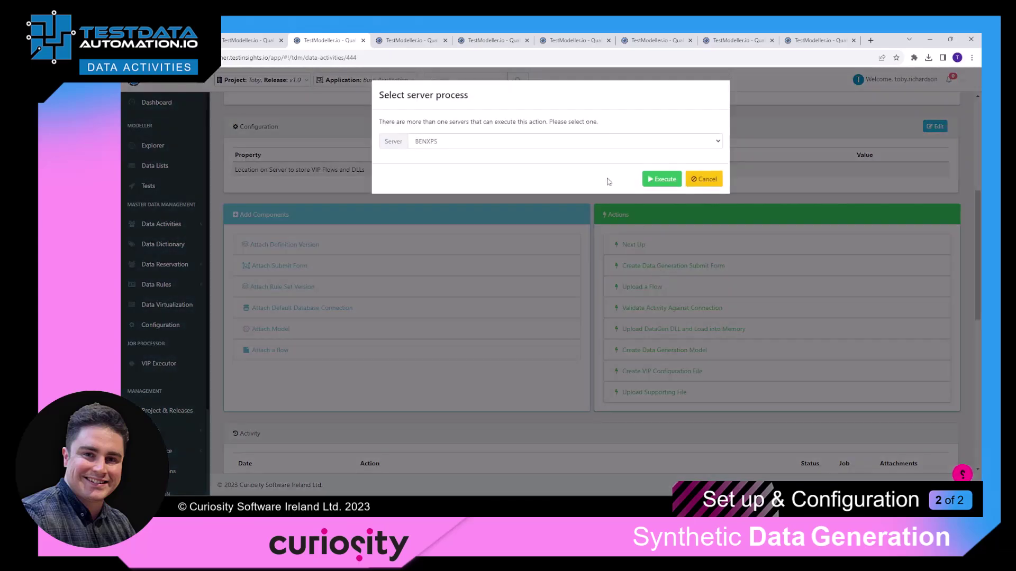
left_click(625, 146)
left_click(461, 154)
left_click(659, 177)
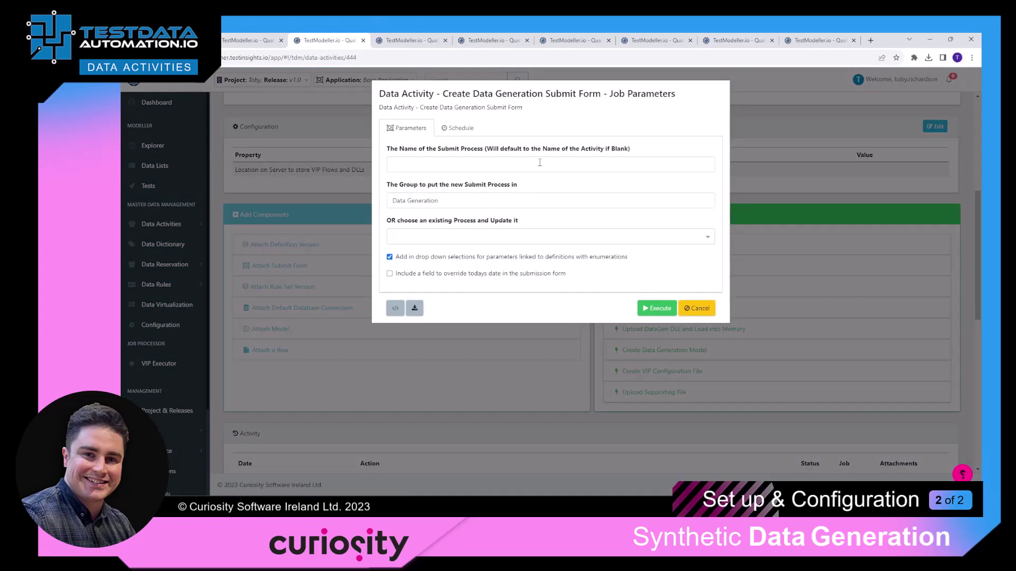
Name the submit process with the owner's first name followed by "Example Data Generation" and set its group to the owner's first name
left_click(526, 163)
type("Toby Example Data Generatino")
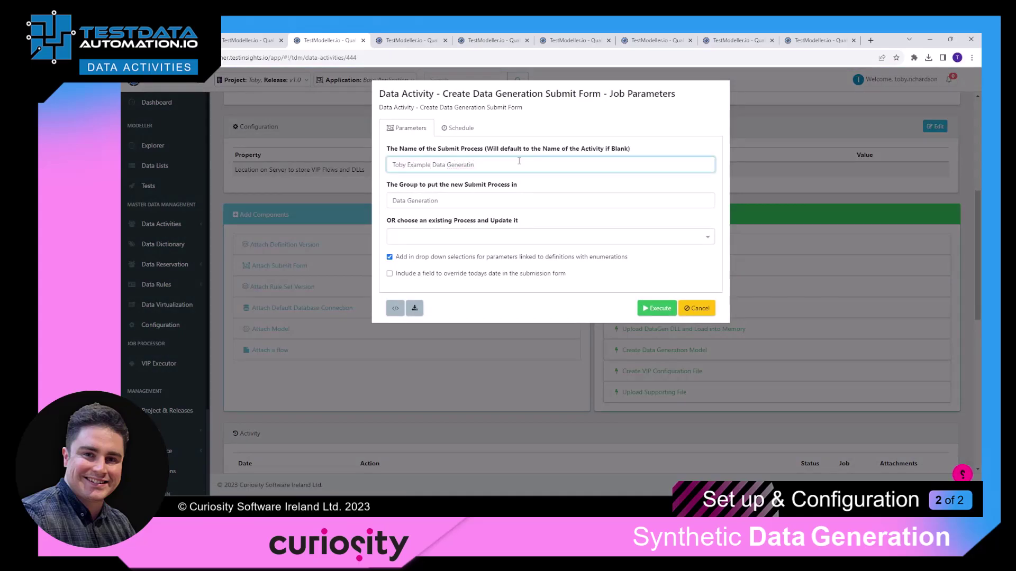
key("Tab")
key("BackSpace")
type("Toby")
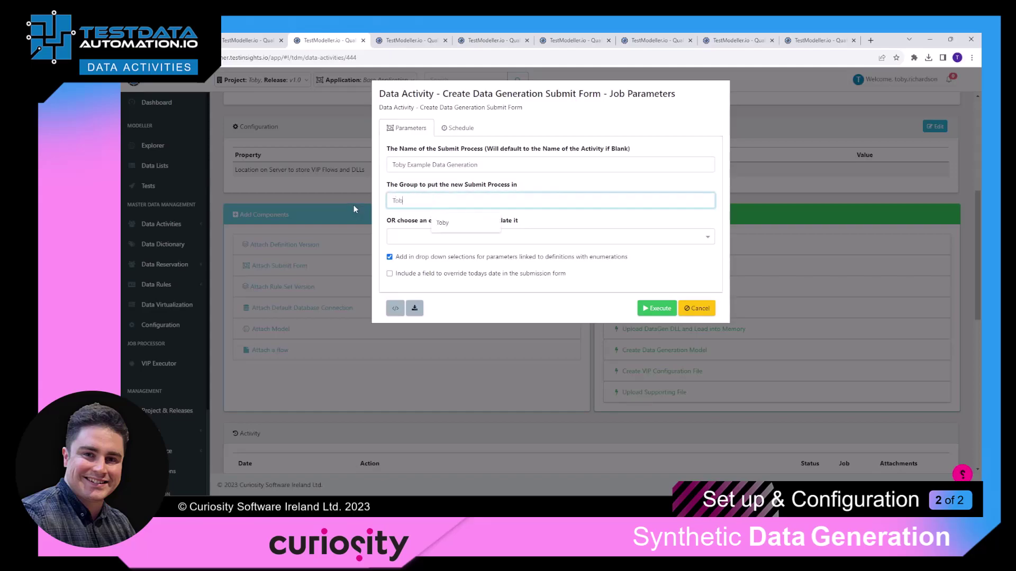
Leave the existing process blank, include a field to override today's date, and execute the submit form creation
left_click(450, 236)
scroll(451, 275, "down", 2)
scroll(451, 277, "down", 10)
scroll(451, 278, "up", 5)
scroll(450, 278, "up", 5)
left_click(560, 211)
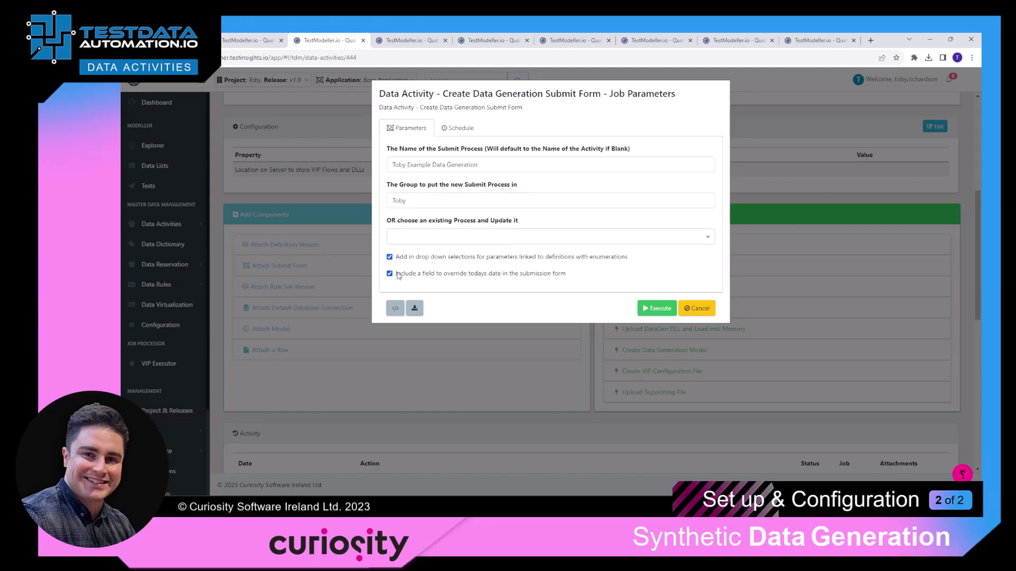
left_click(656, 309)
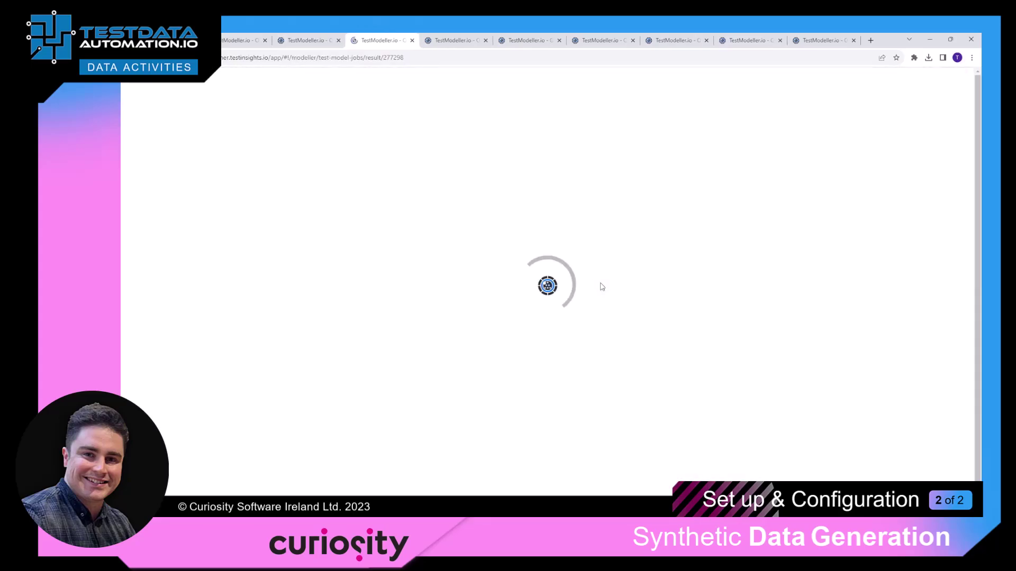
Refresh the data activity's components and open the new submit form for execution, going to its field for overriding today's date
left_click(308, 36)
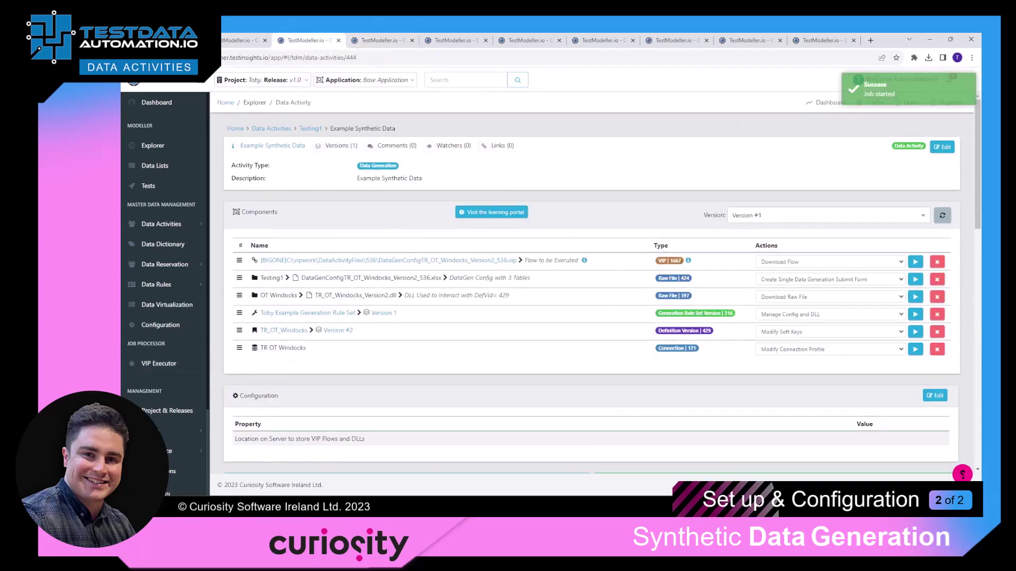
left_click(159, 57)
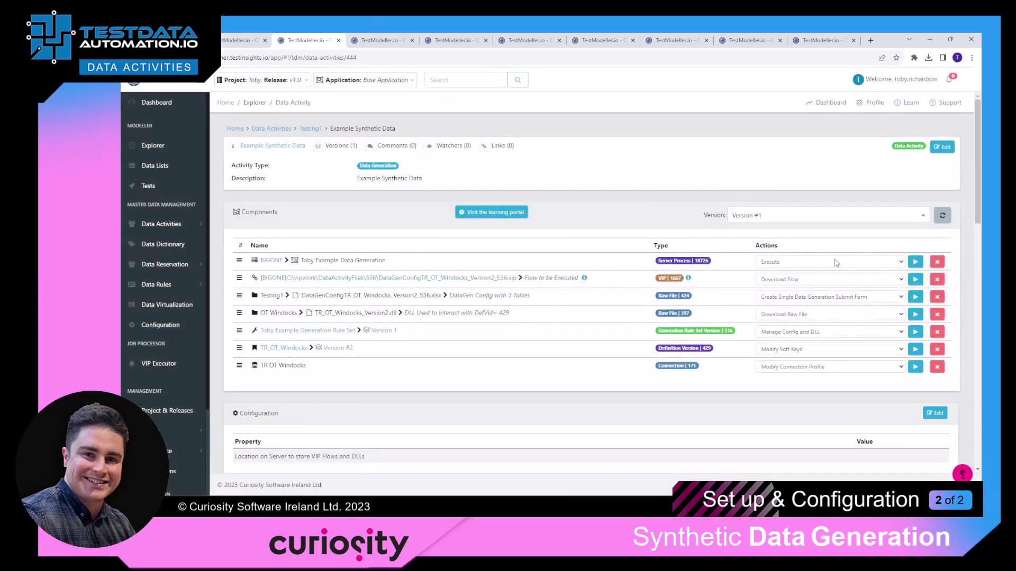
left_click(916, 262)
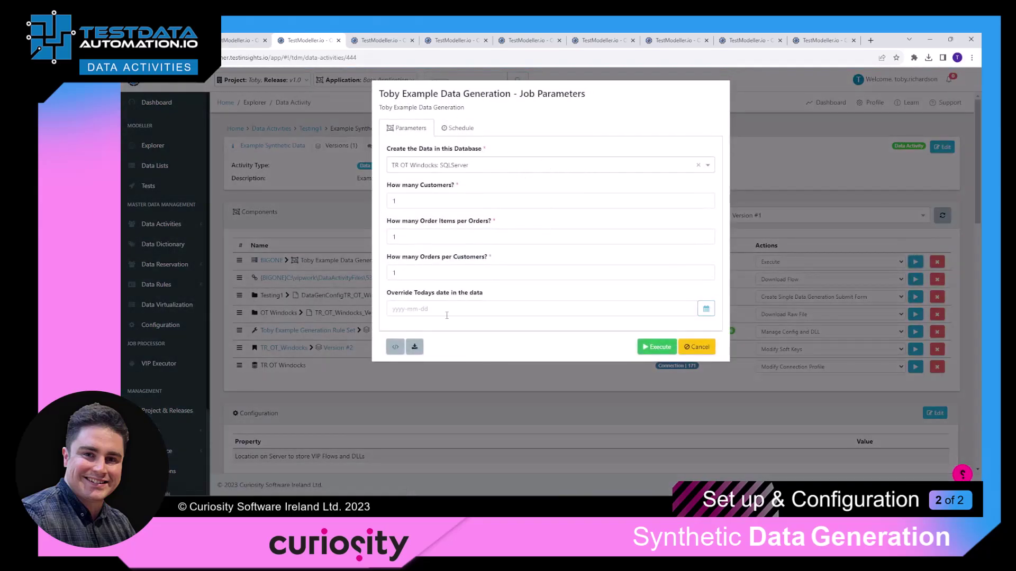
left_click(492, 311)
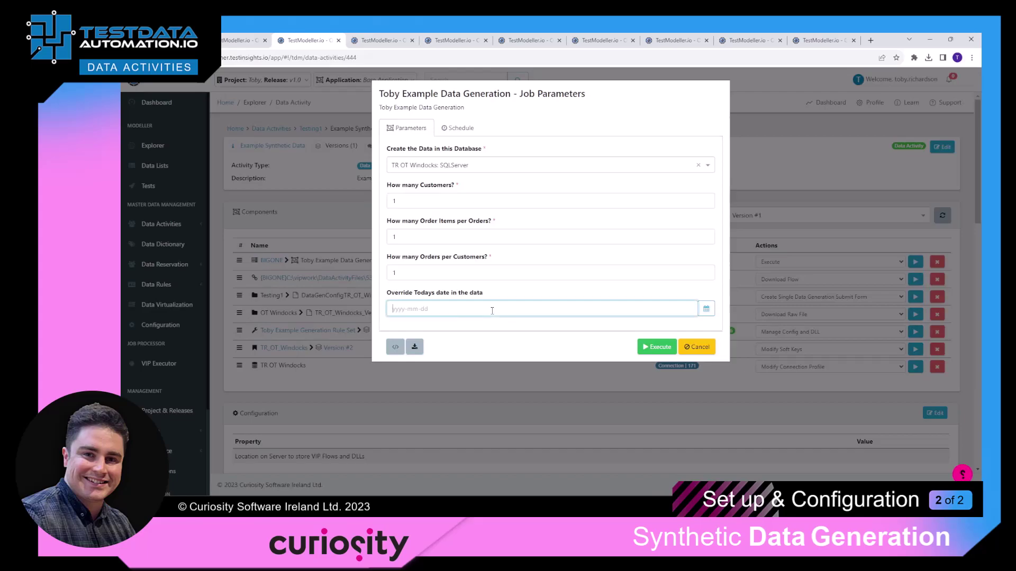